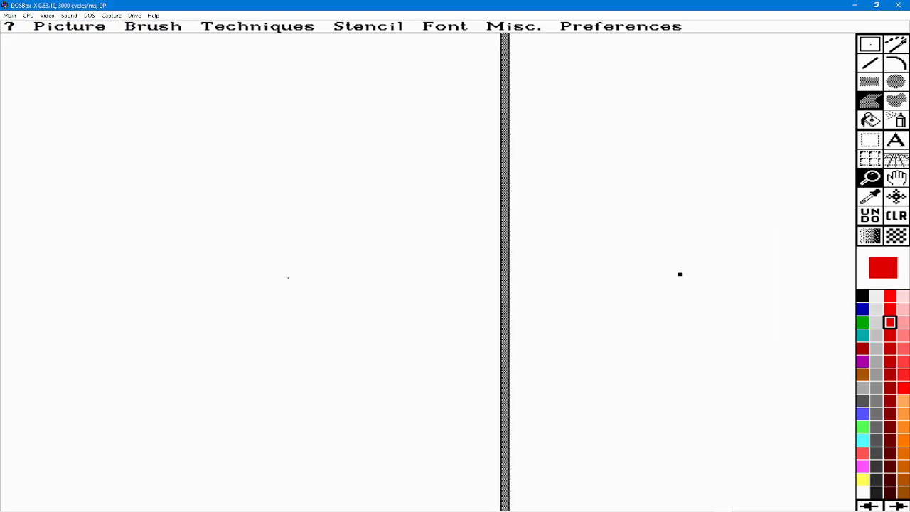
# Draw a filled red ellipse in the magnified view of the canvas.
pyautogui.click(897, 83)
pyautogui.moveTo(655, 244); pyautogui.dragTo(725, 290)
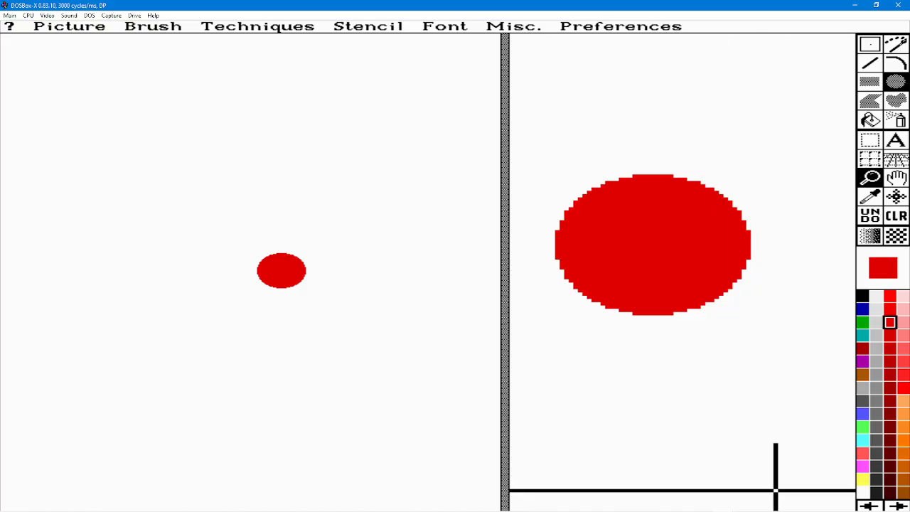
# Switch to RetroNick's Bitmap Font Editor and choose Terminator Two as the system font to generate from.
pyautogui.moveTo(781, 509)
pyautogui.click(855, 500)
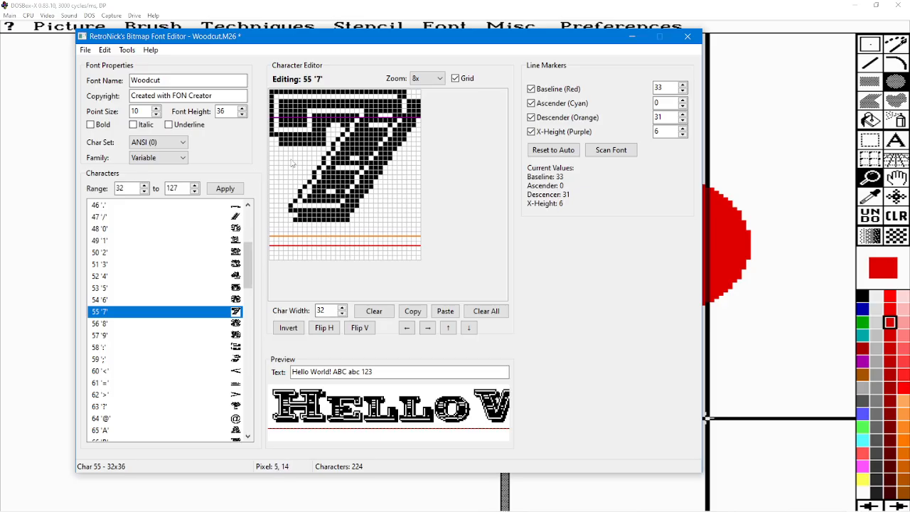
pyautogui.click(126, 50)
pyautogui.click(135, 64)
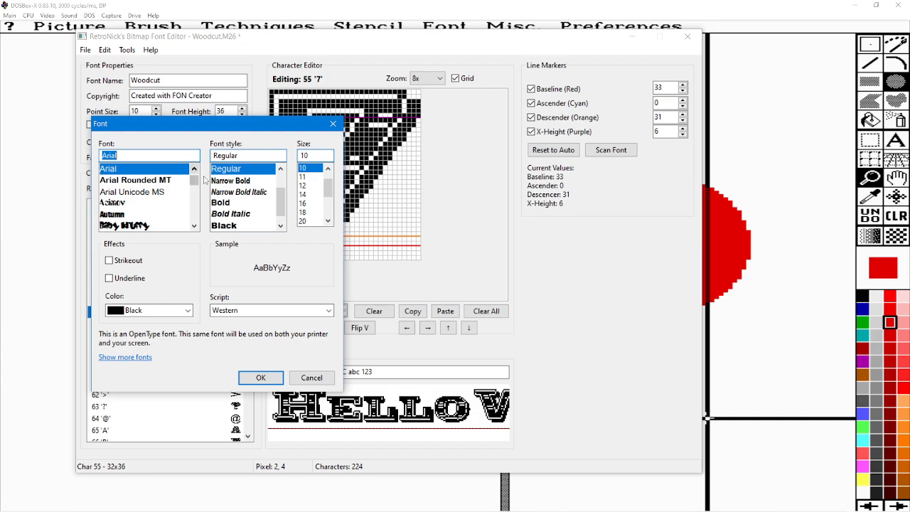
pyautogui.moveTo(195, 179); pyautogui.dragTo(201, 207)
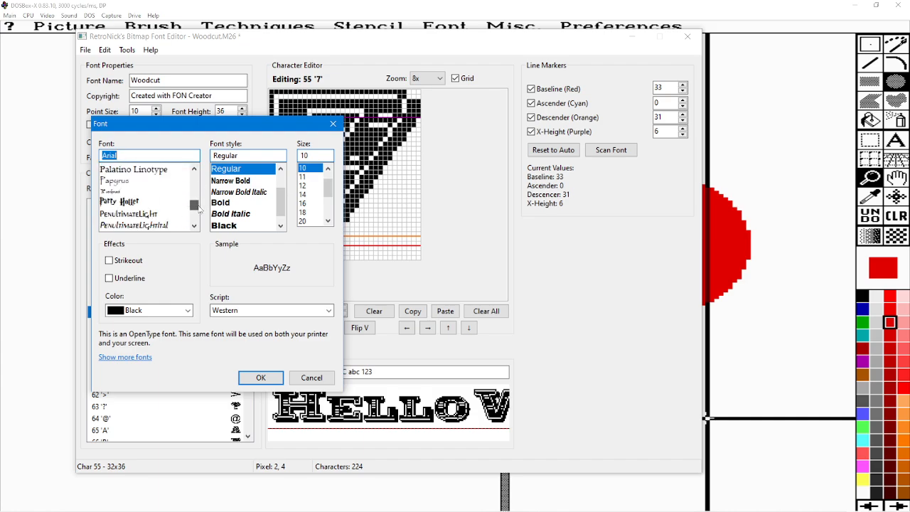
pyautogui.click(194, 226)
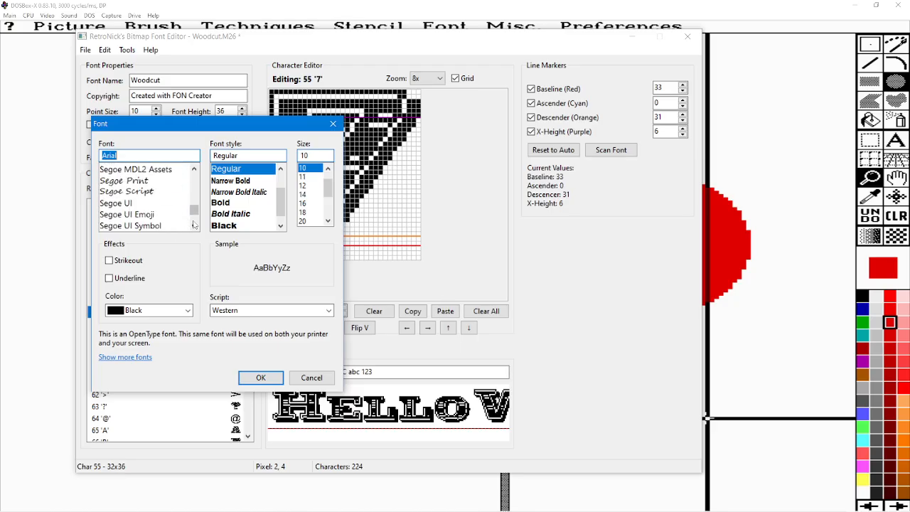
pyautogui.moveTo(195, 210); pyautogui.dragTo(195, 219)
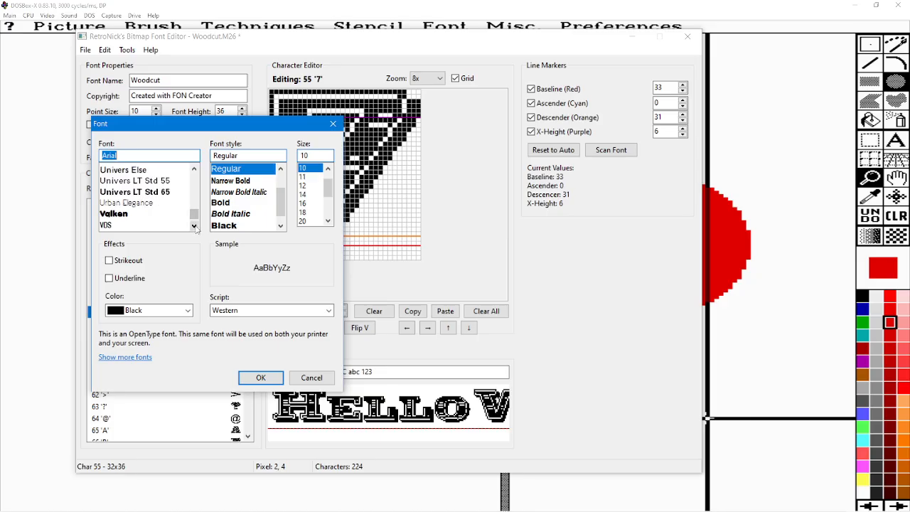
pyautogui.click(197, 172)
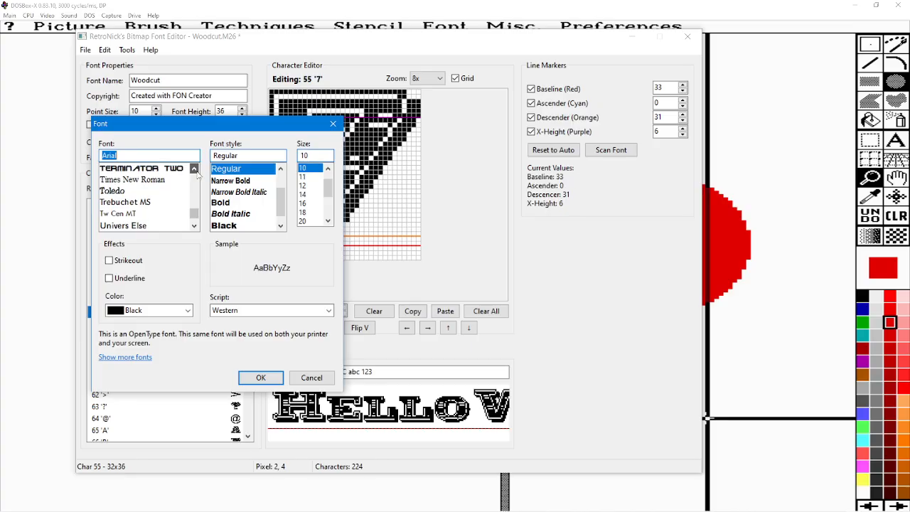
pyautogui.click(135, 215)
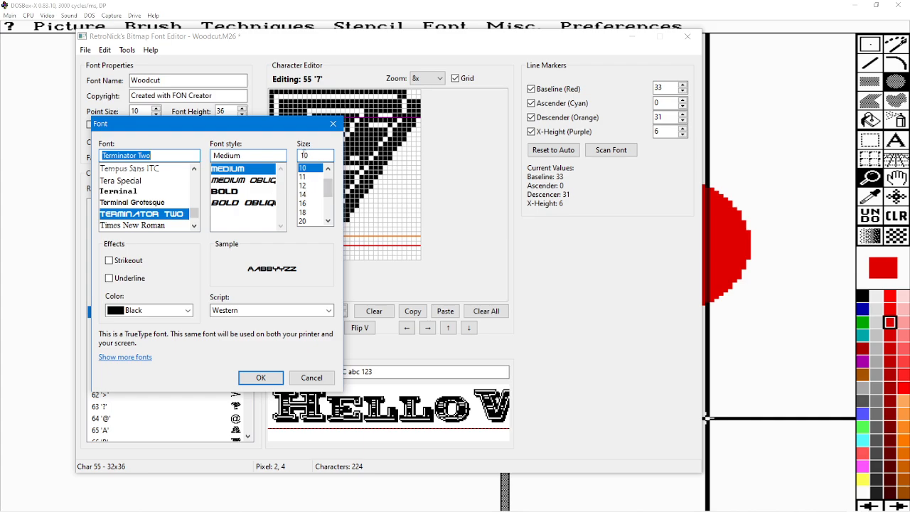
# Set the font size to 24 and generate the bitmap font, discarding the unsaved Woodcut changes.
pyautogui.click(303, 222)
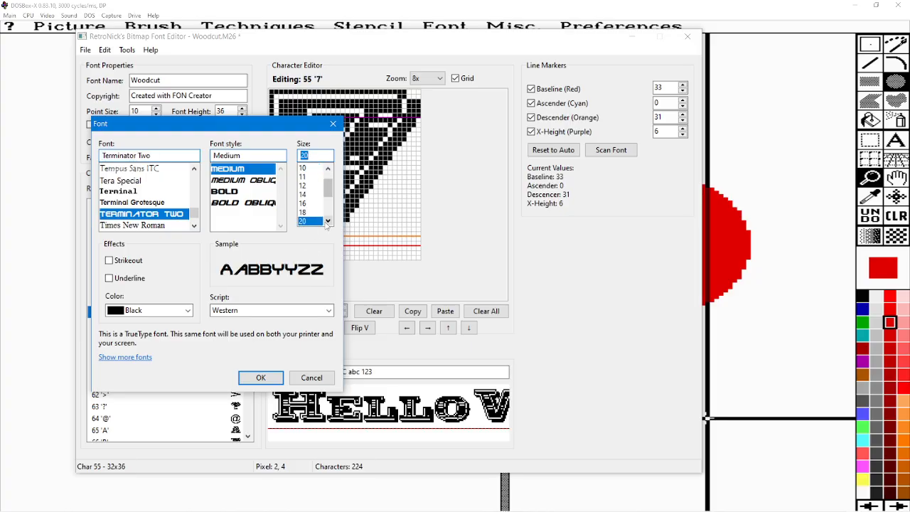
pyautogui.click(328, 222)
pyautogui.click(327, 222)
pyautogui.click(328, 222)
pyautogui.click(302, 213)
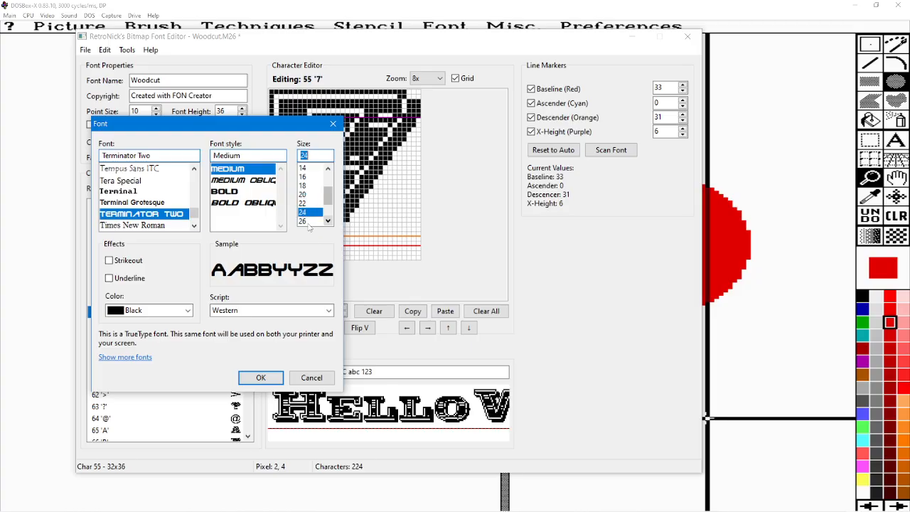
pyautogui.click(261, 378)
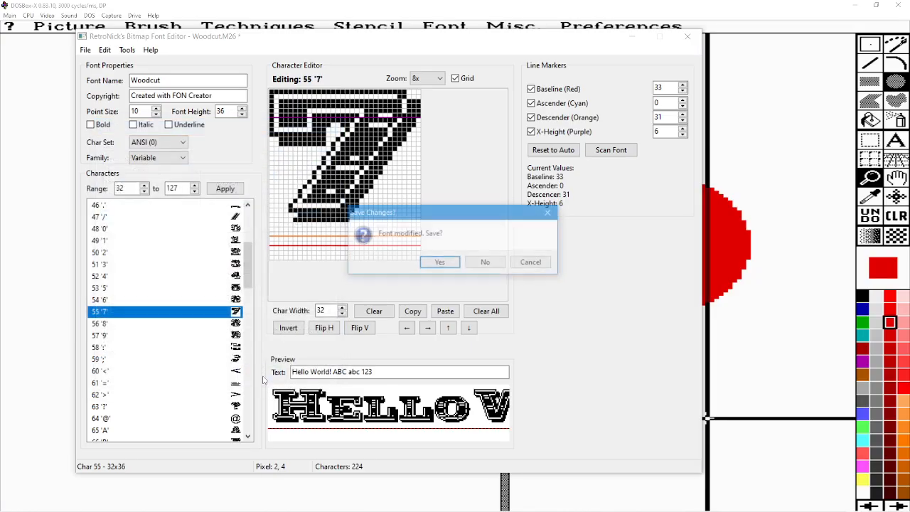
pyautogui.click(484, 266)
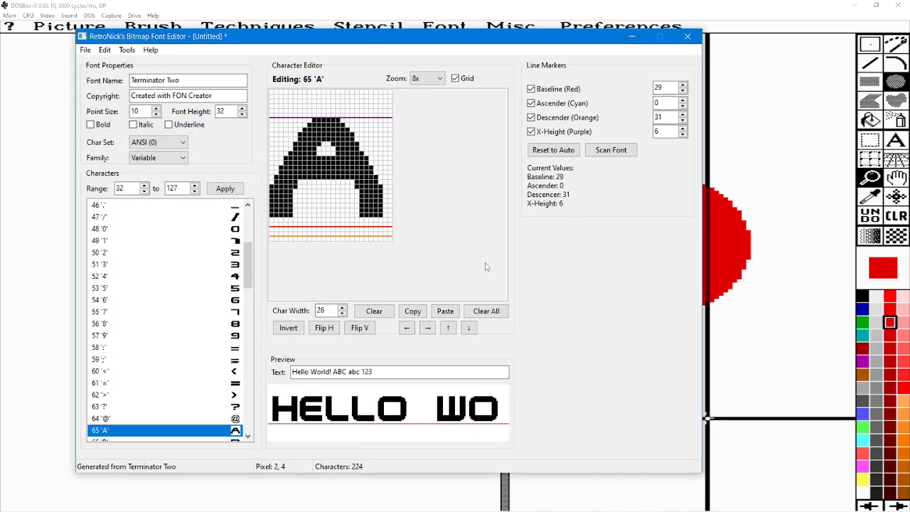
# Auto-trim all characters of the generated Terminator Two font.
pyautogui.moveTo(249, 261); pyautogui.dragTo(249, 302)
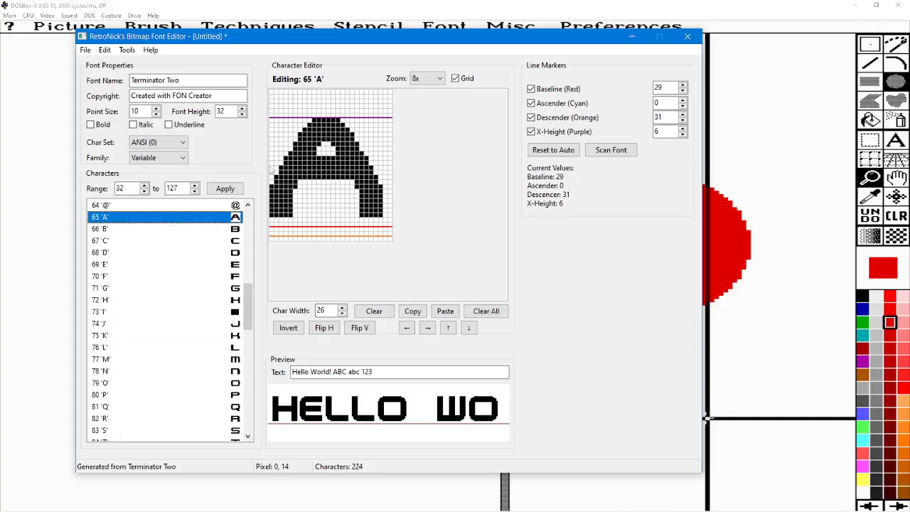
pyautogui.click(127, 50)
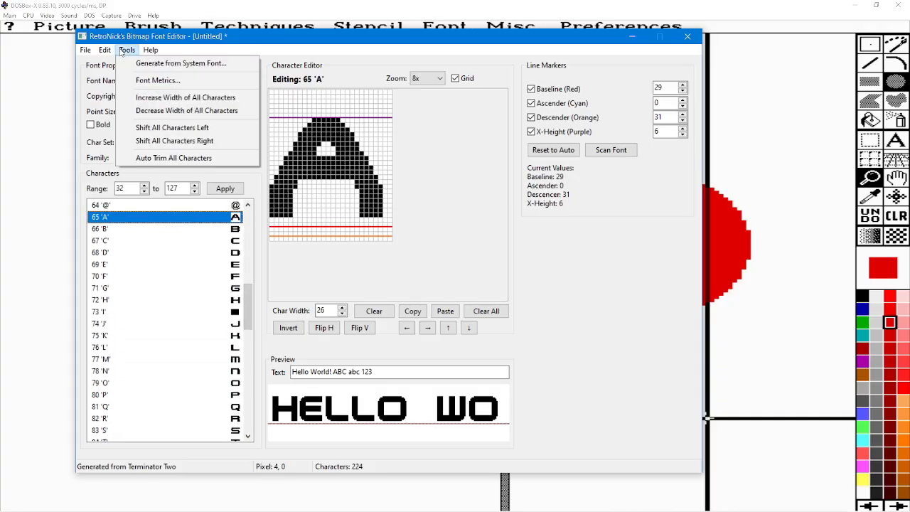
pyautogui.click(161, 158)
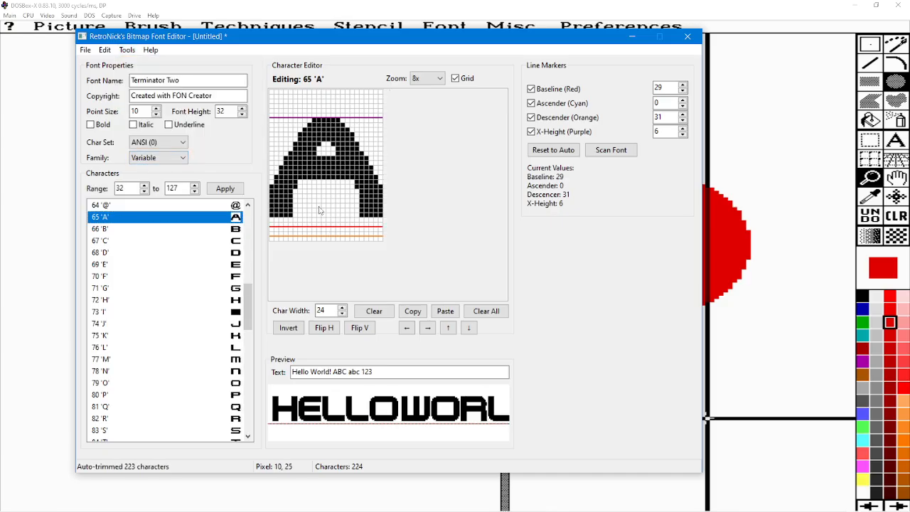
# Scan the font to update its line markers and set the baseline marker to 27.
pyautogui.click(612, 152)
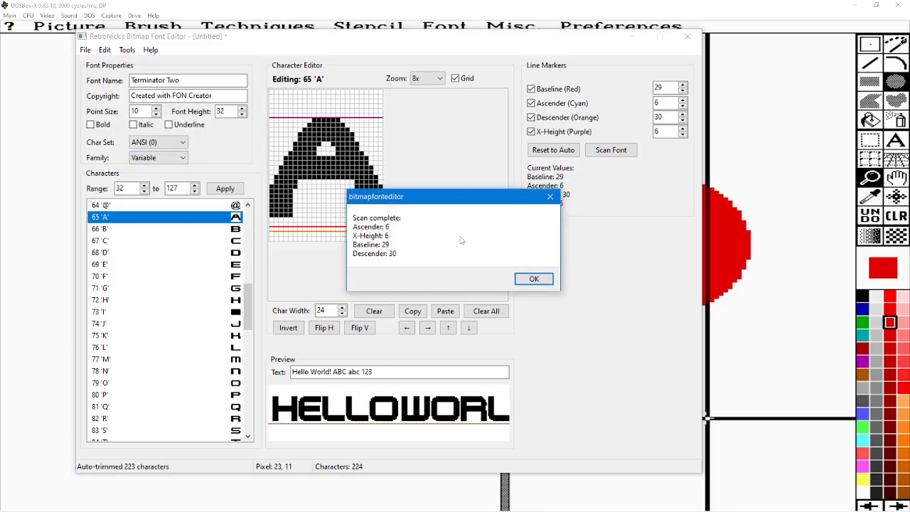
pyautogui.click(532, 279)
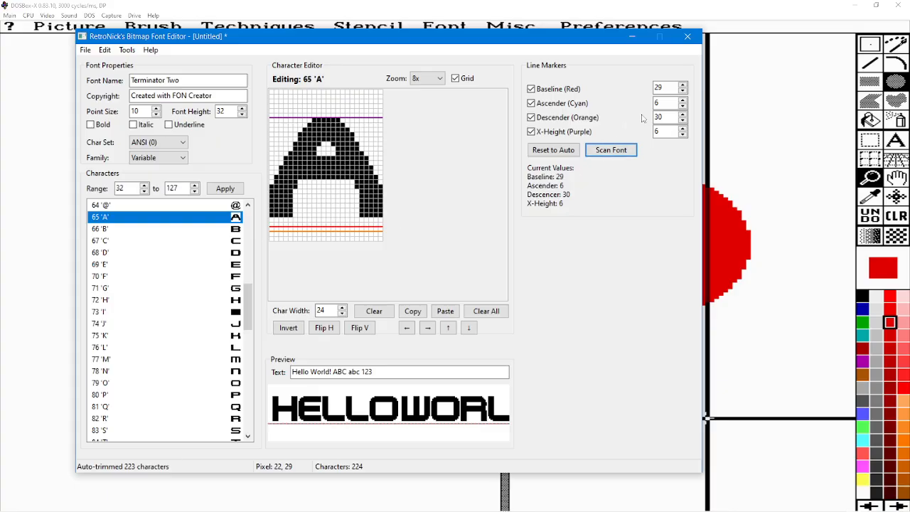
pyautogui.click(682, 91)
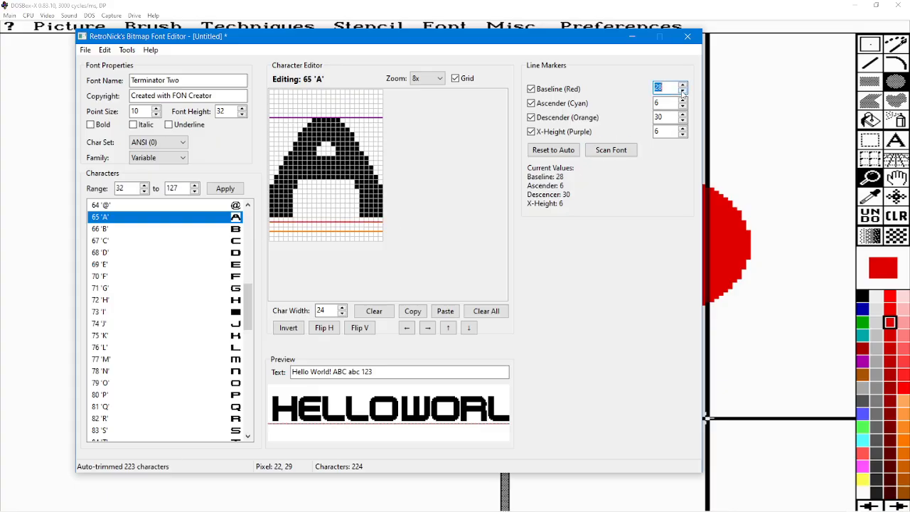
pyautogui.click(683, 92)
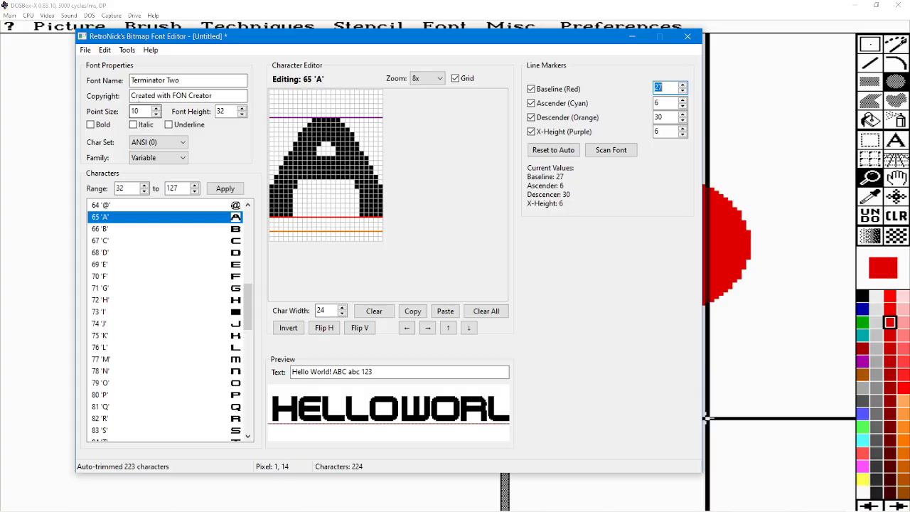
# Save the font in Deluxe Paint format as T2.M24 in the MONOFONT folder.
pyautogui.click(84, 50)
pyautogui.click(105, 91)
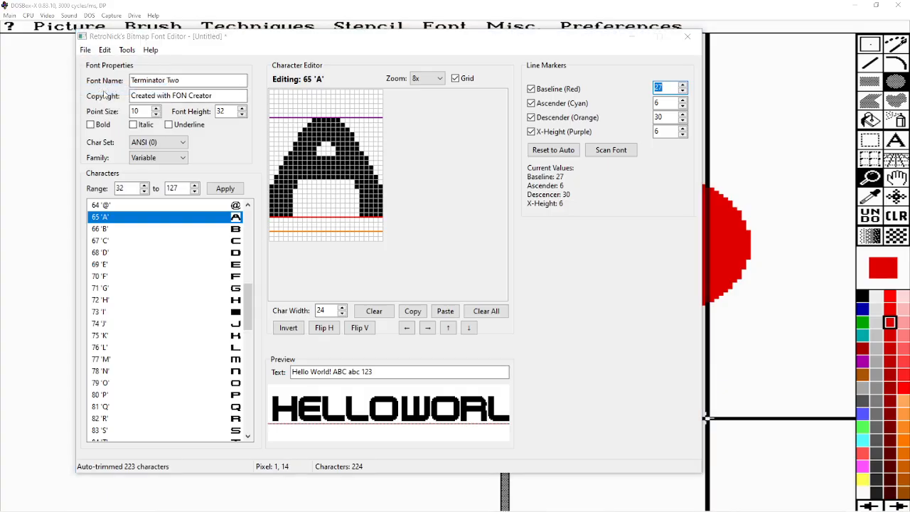
pyautogui.click(253, 366)
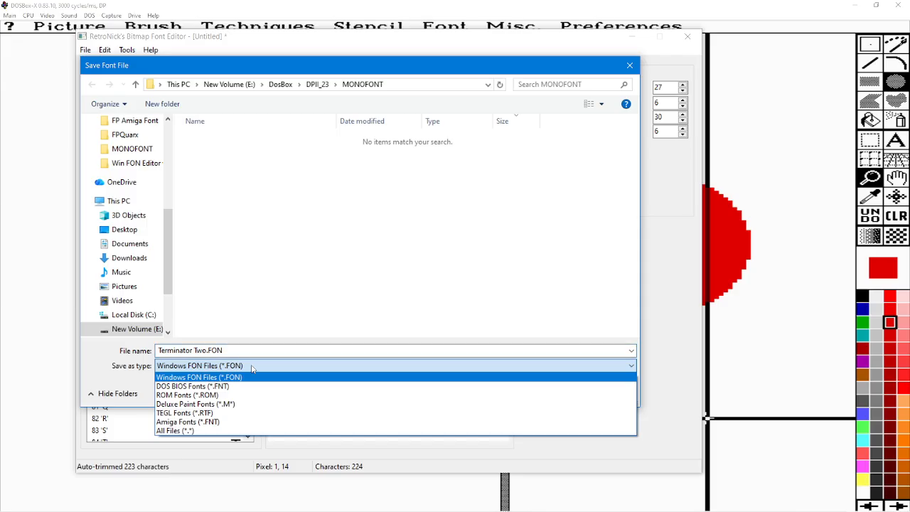
pyautogui.click(222, 404)
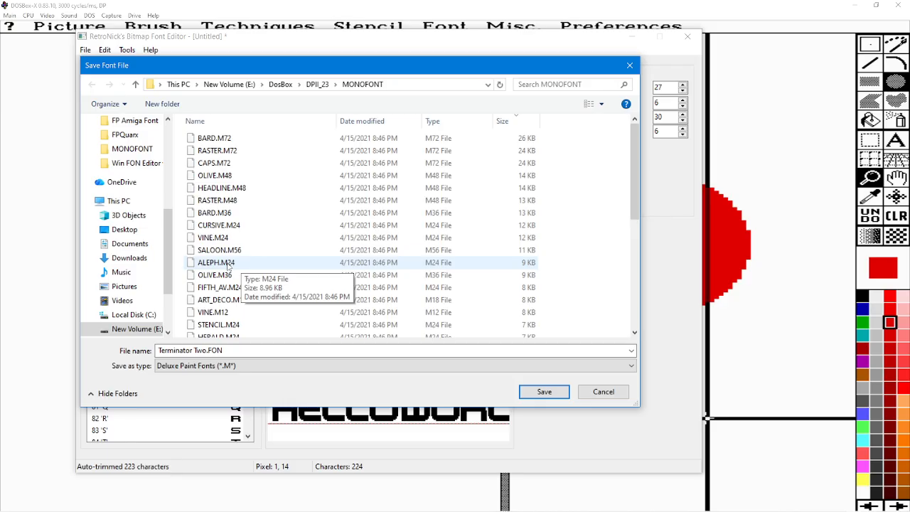
pyautogui.click(260, 353)
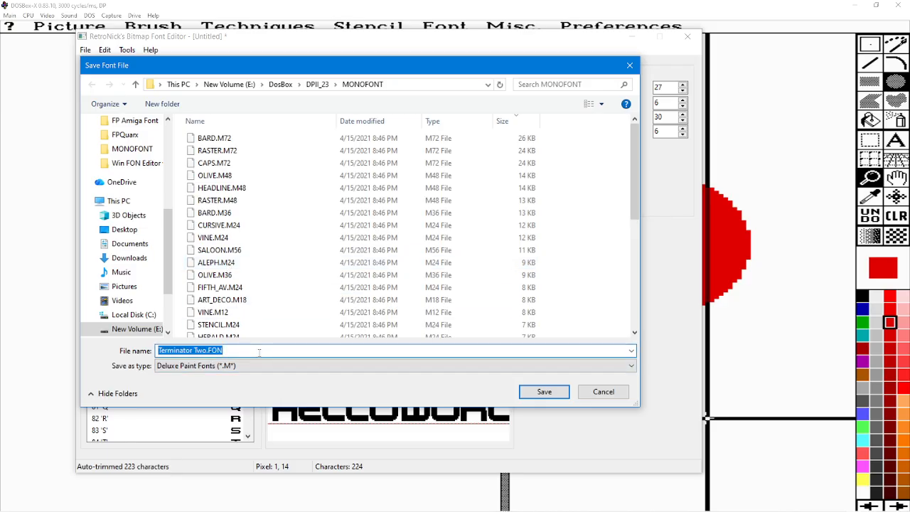
pyautogui.write('T@')
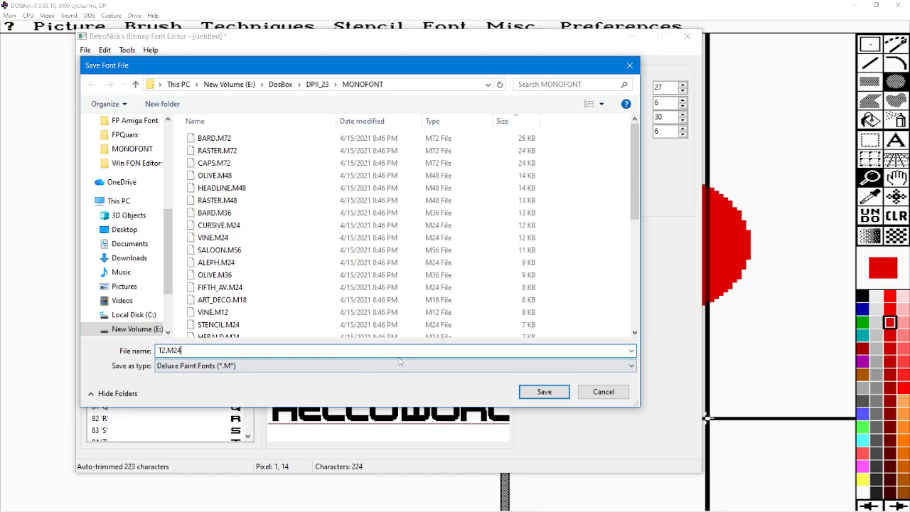
pyautogui.click(544, 392)
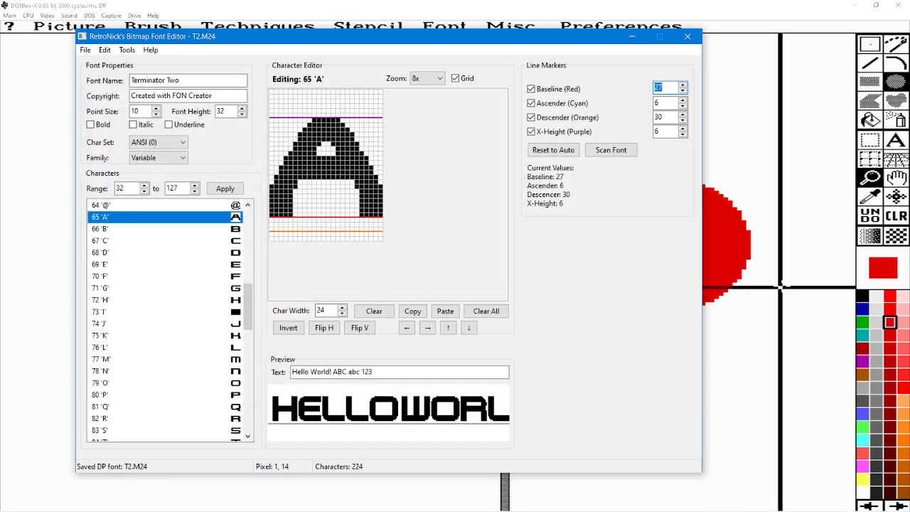
# Switch back to DOSBox-X and rescan all drives.
pyautogui.click(780, 287)
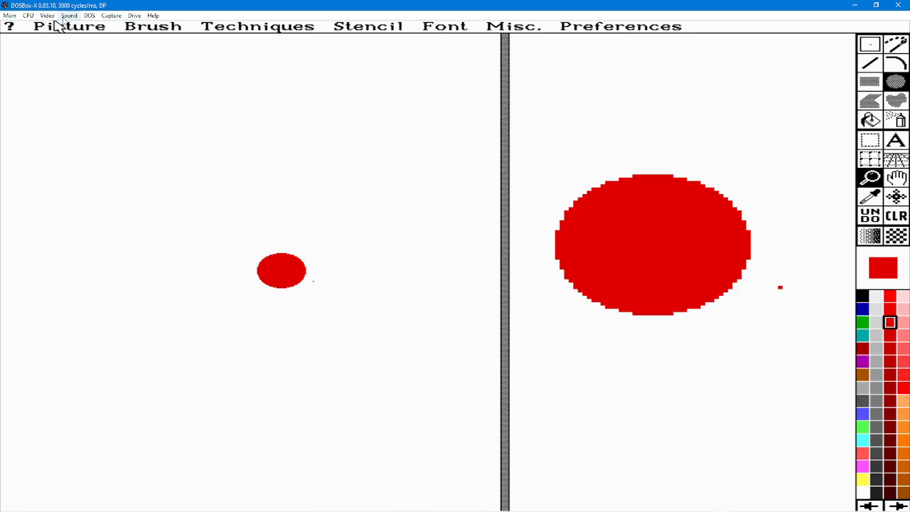
pyautogui.click(89, 15)
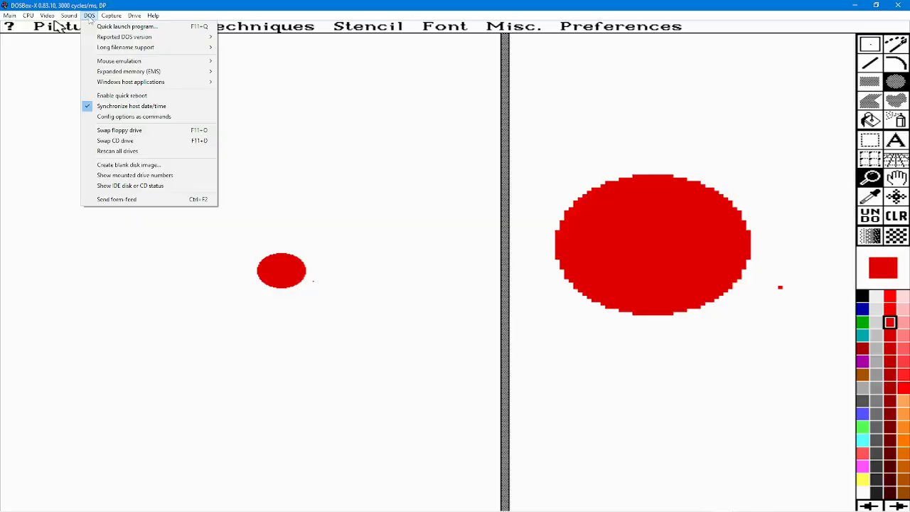
pyautogui.click(118, 151)
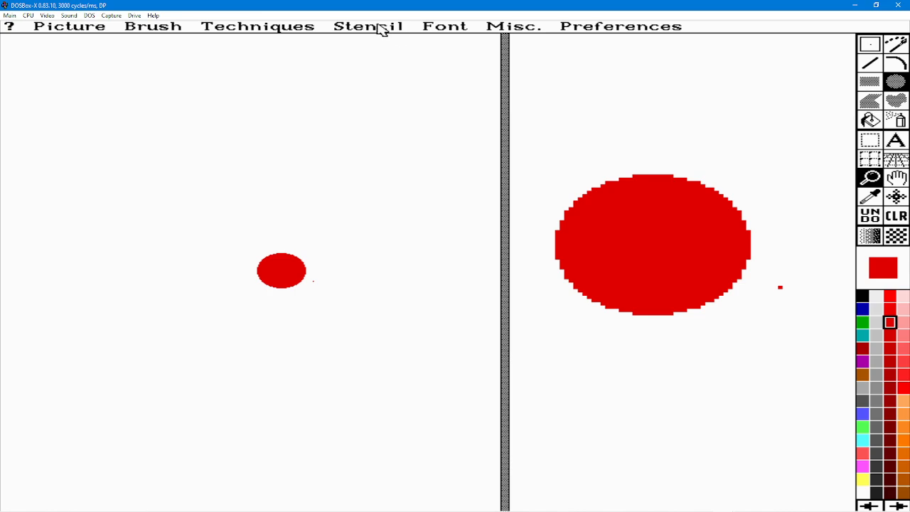
# Choose the monochrome T2 font for text.
pyautogui.click(439, 29)
pyautogui.click(445, 26)
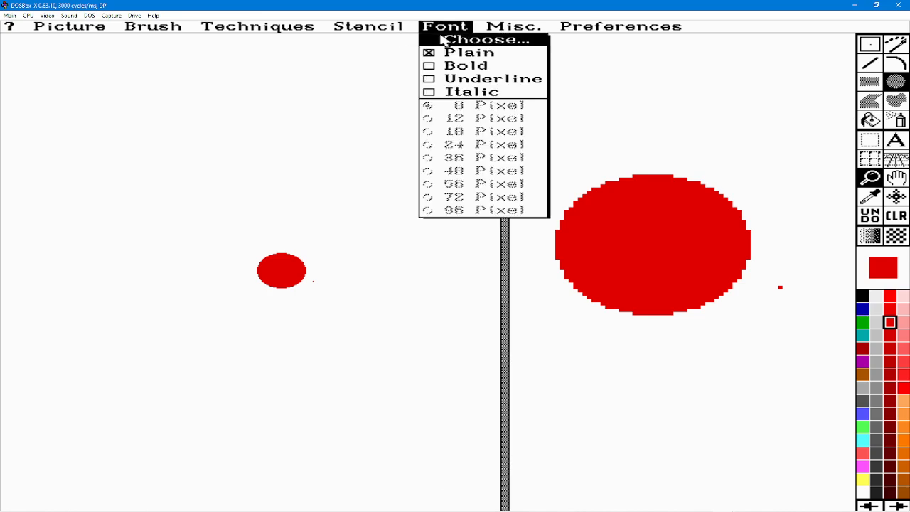
pyautogui.click(444, 38)
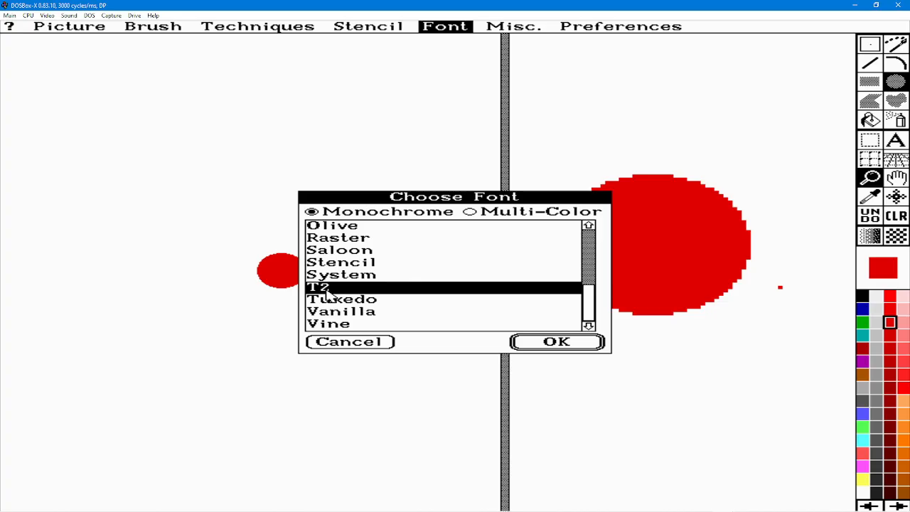
pyautogui.click(565, 343)
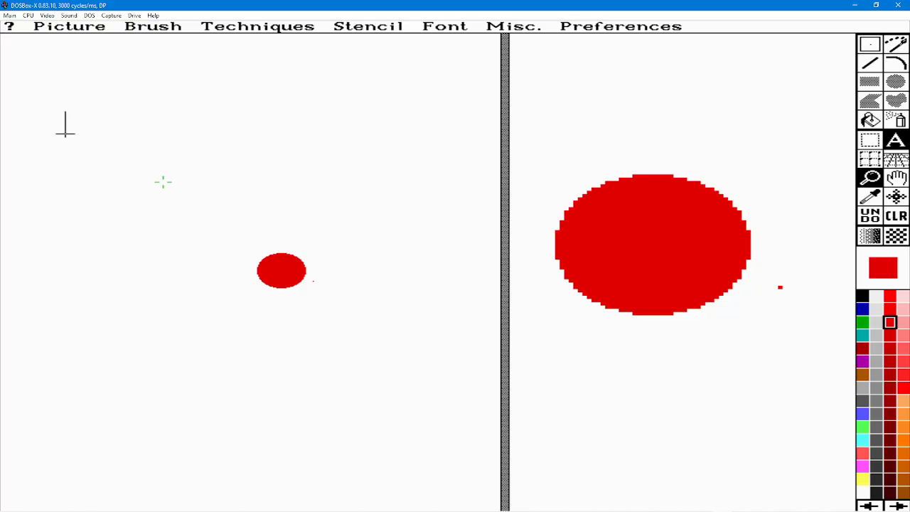
pyautogui.click(65, 132)
pyautogui.write('T2')
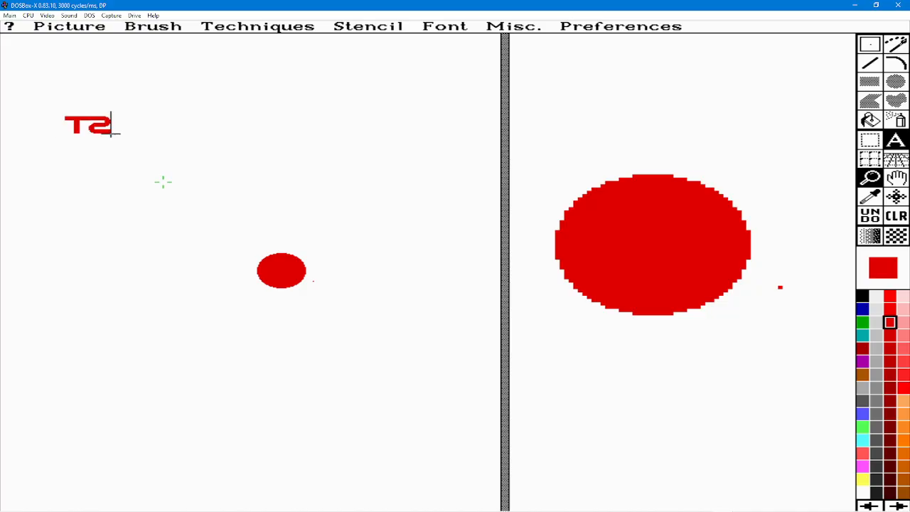
pyautogui.press('BackSpace')
pyautogui.press('BackSpace')
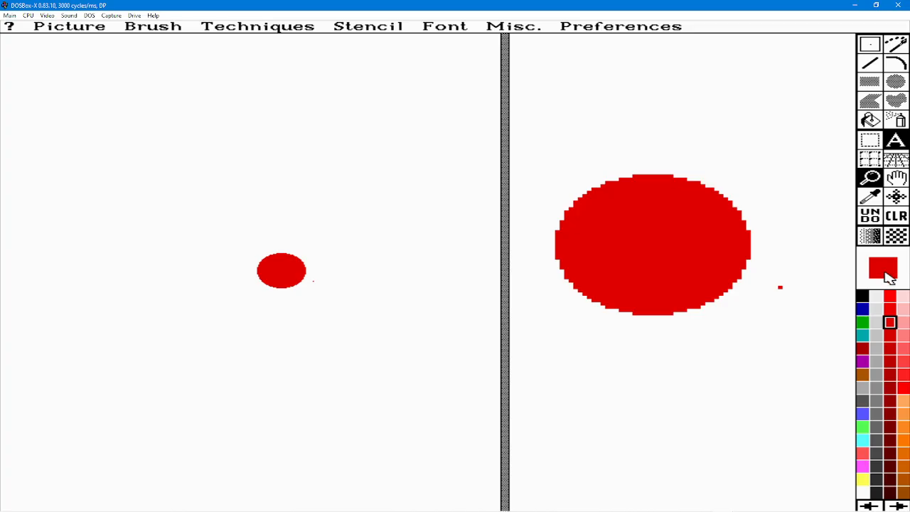
# Write "T2" in black in the upper part of the canvas using the T2 font.
pyautogui.click(863, 297)
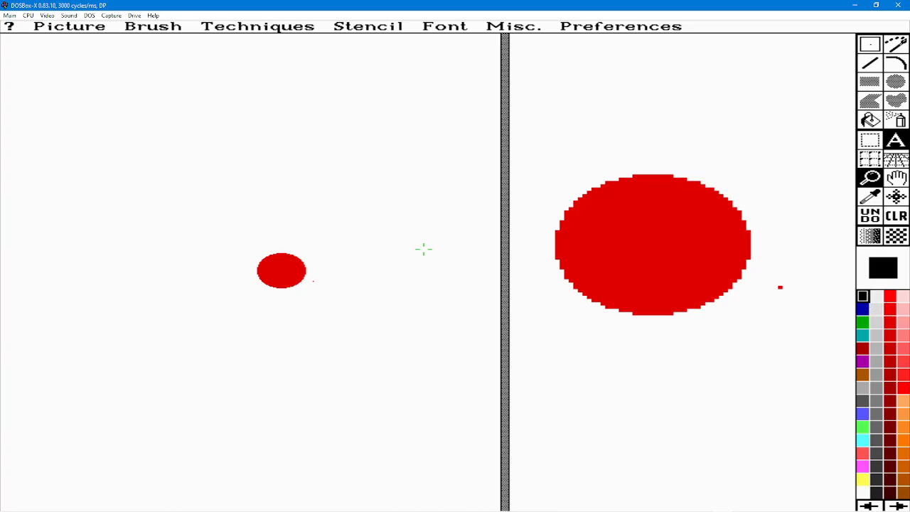
pyautogui.click(66, 124)
pyautogui.write('T@')
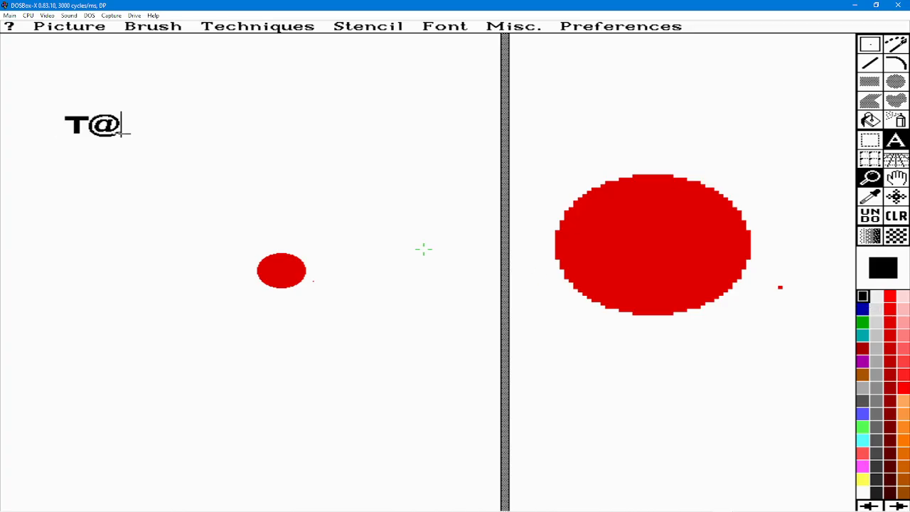
pyautogui.press('BackSpace')
pyautogui.write('2')
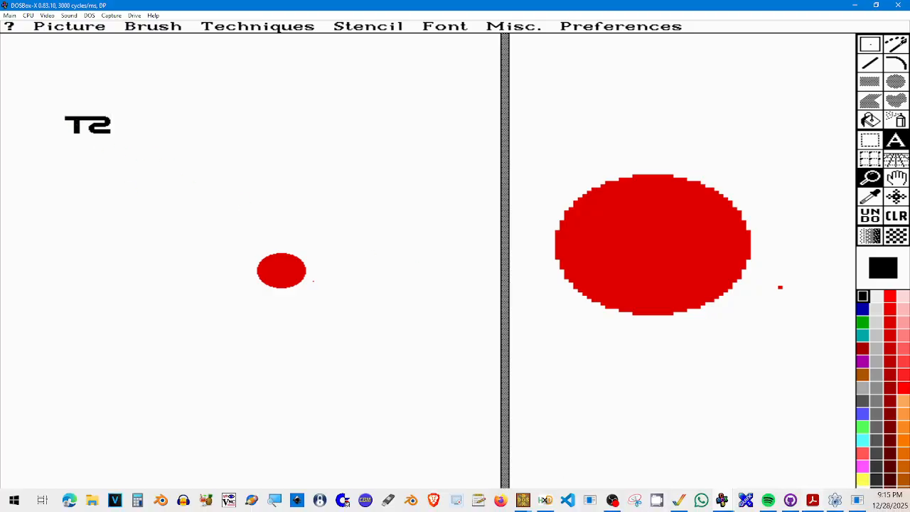
# Switch to RetroNick's Bitmap Font Editor and increase the width of all characters by one pixel.
pyautogui.click(861, 504)
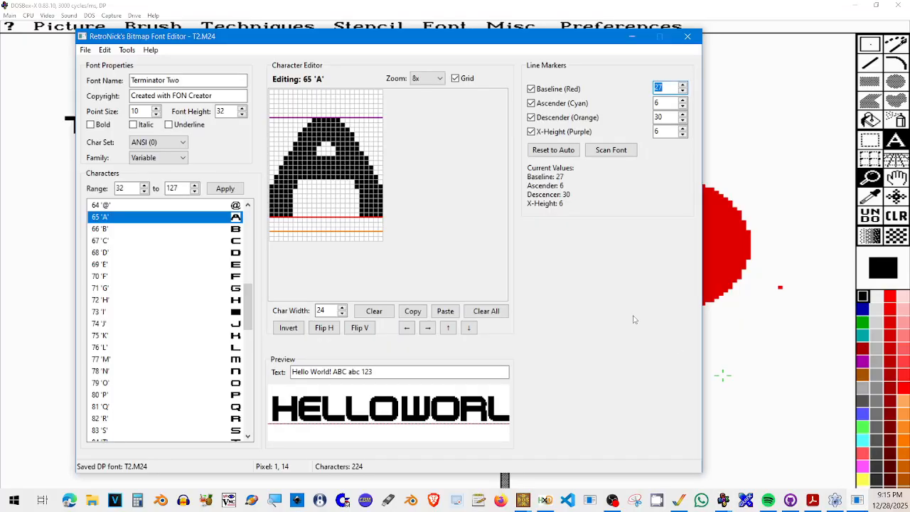
pyautogui.click(126, 50)
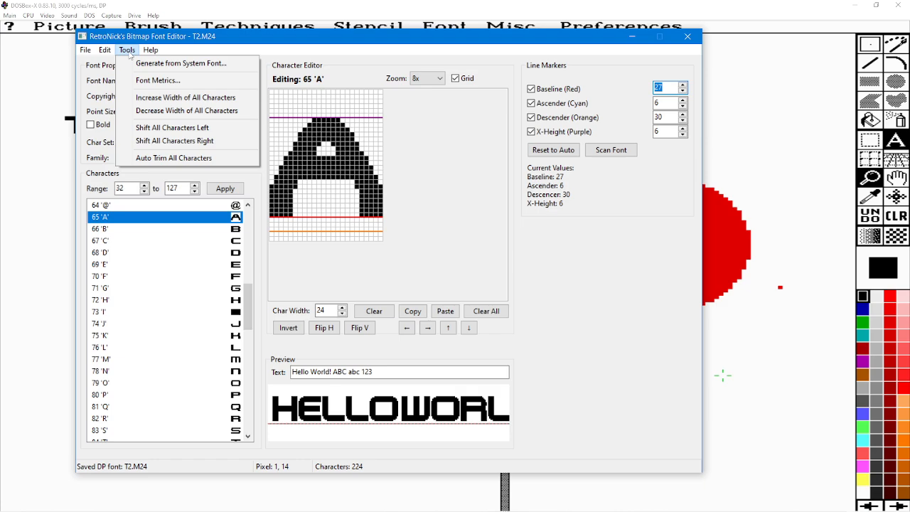
pyautogui.click(148, 100)
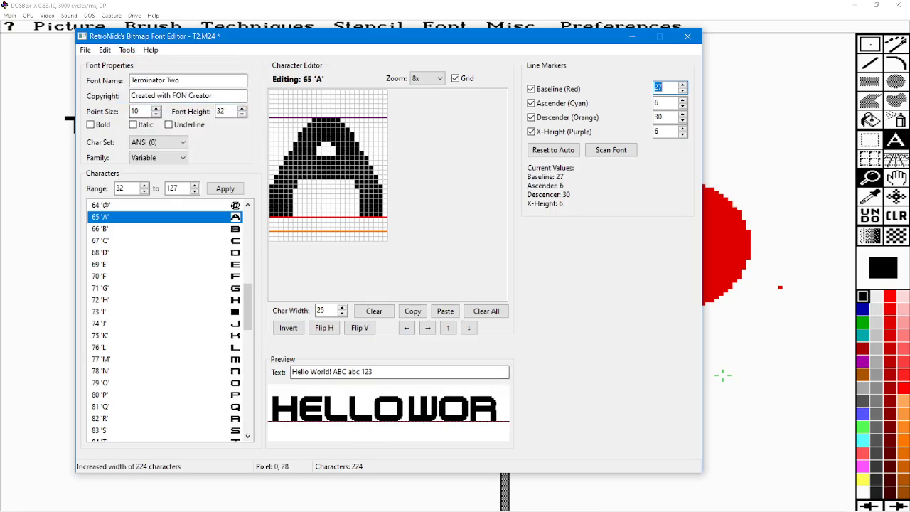
# Save the widened font in Deluxe Paint format over the existing T2.M24 in the MONOFONT folder.
pyautogui.click(84, 50)
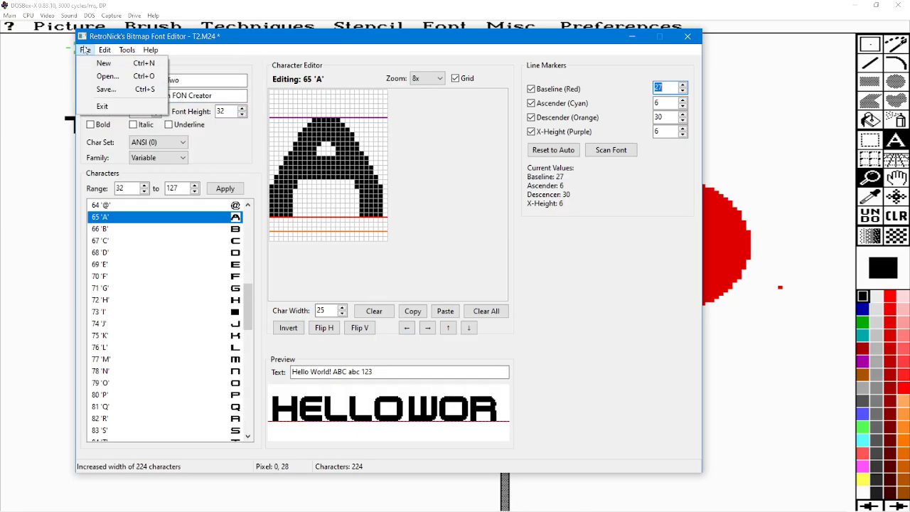
pyautogui.click(106, 89)
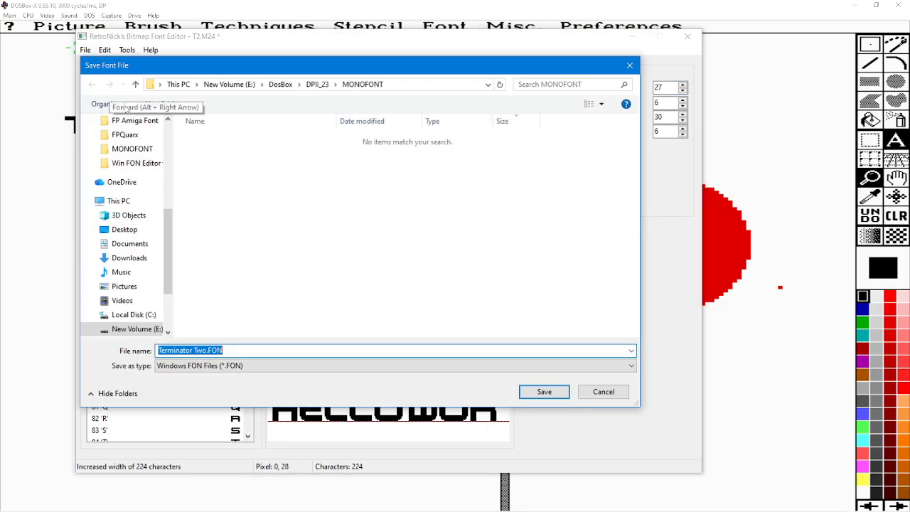
pyautogui.click(237, 368)
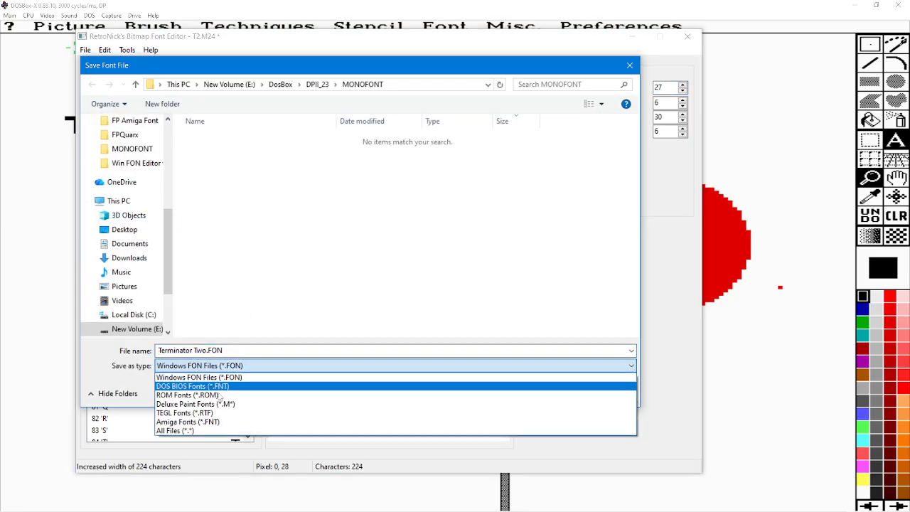
pyautogui.click(197, 404)
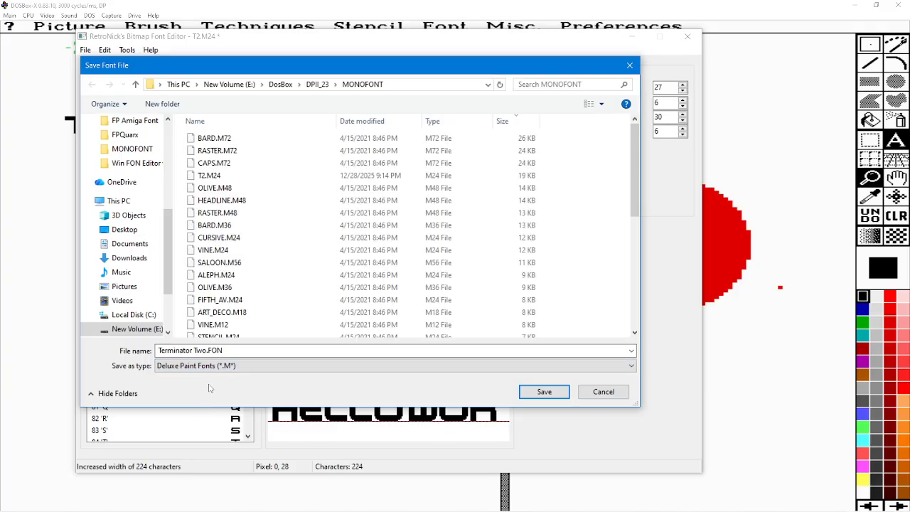
pyautogui.click(220, 180)
pyautogui.click(544, 392)
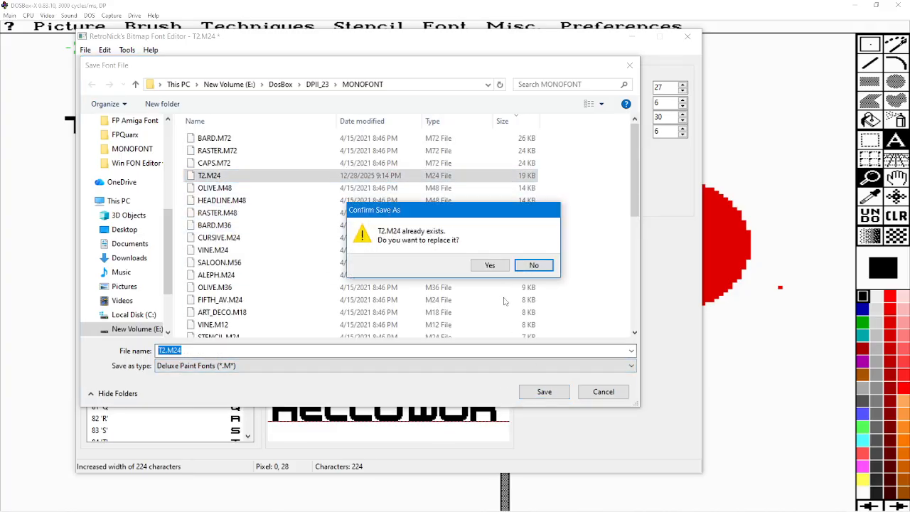
pyautogui.click(490, 266)
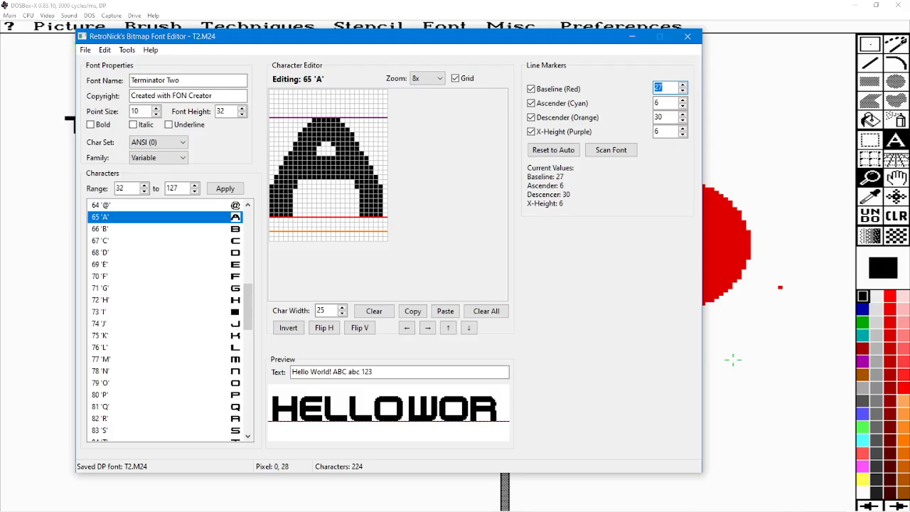
# Switch back to DOSBox-X and write a second "T2" below the first one.
pyautogui.click(771, 352)
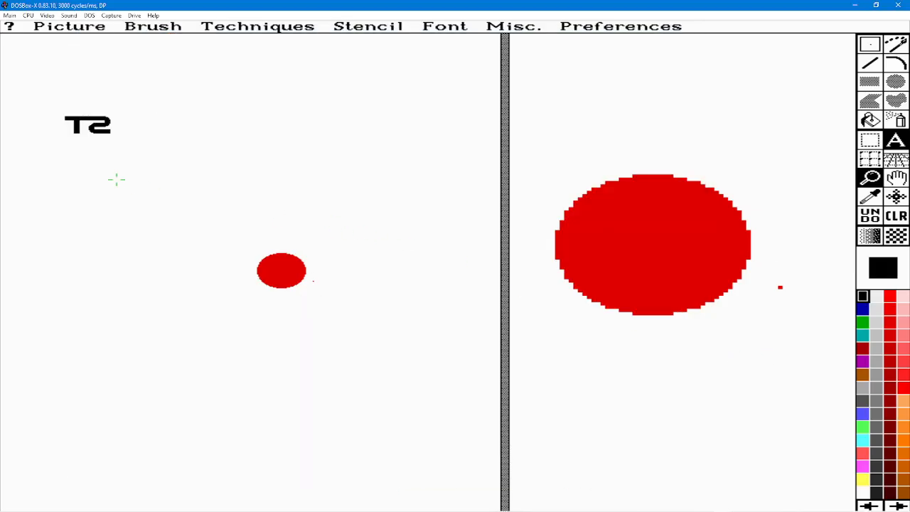
pyautogui.write('T@')
pyautogui.press('BackSpace')
pyautogui.write('2')
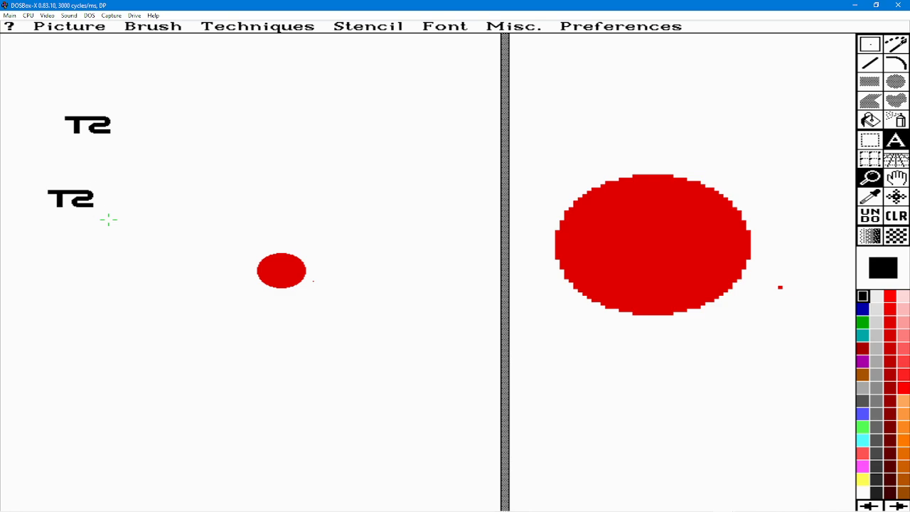
# Rescan all drives so that DOSBox-X picks up the resaved font file.
pyautogui.click(69, 15)
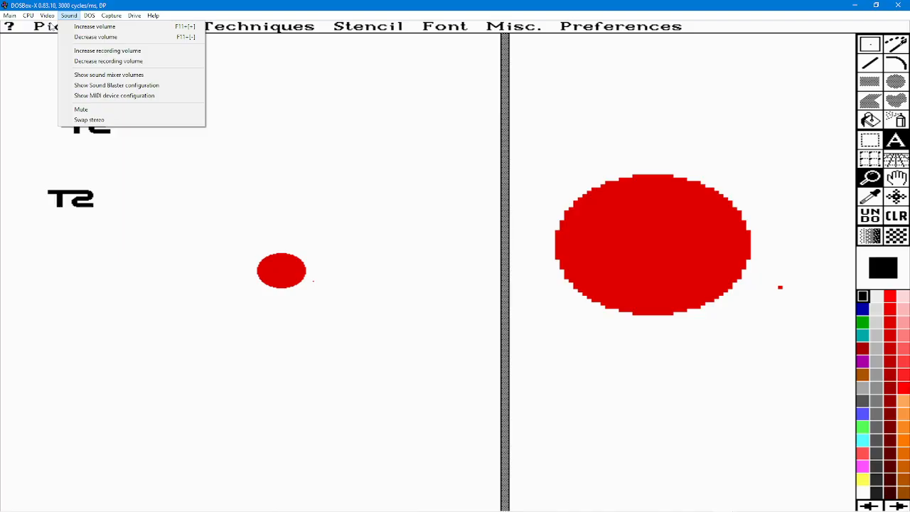
pyautogui.moveTo(44, 19)
pyautogui.moveTo(90, 15)
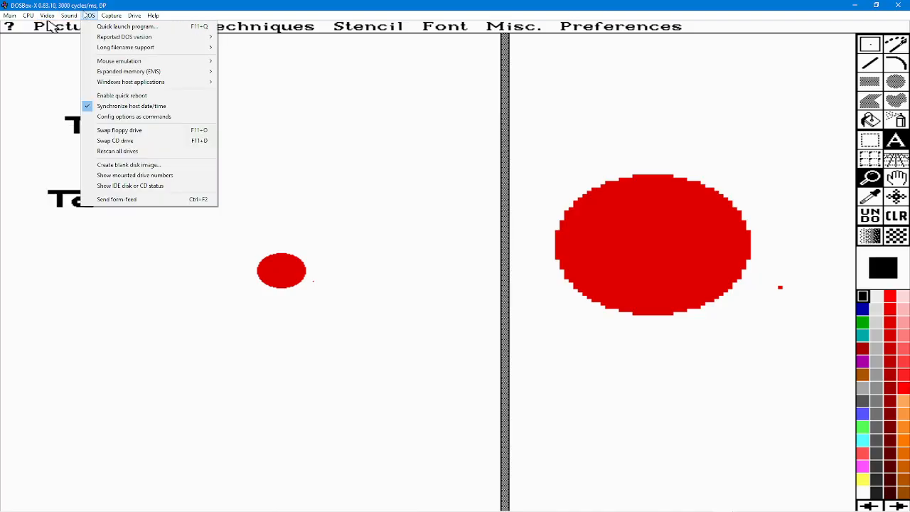
pyautogui.click(119, 152)
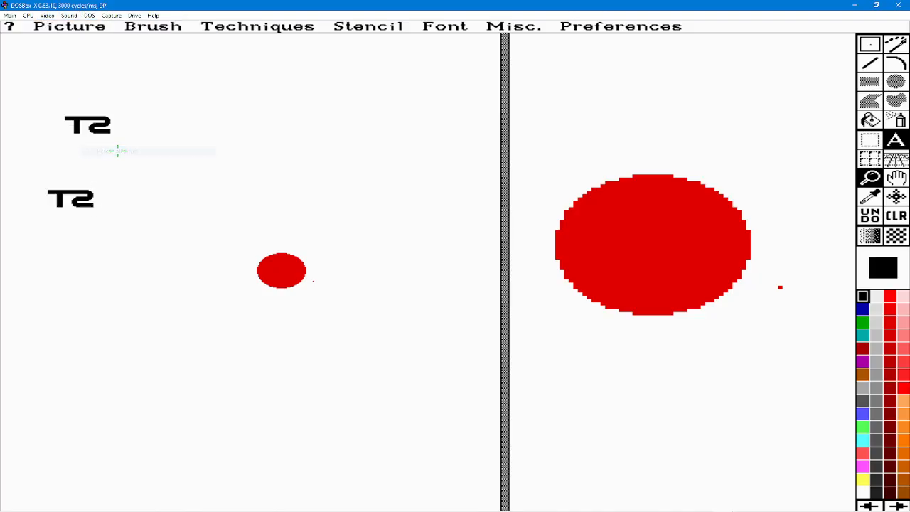
# Write a test letter "T" in black below the two "T2" texts.
pyautogui.write('R')
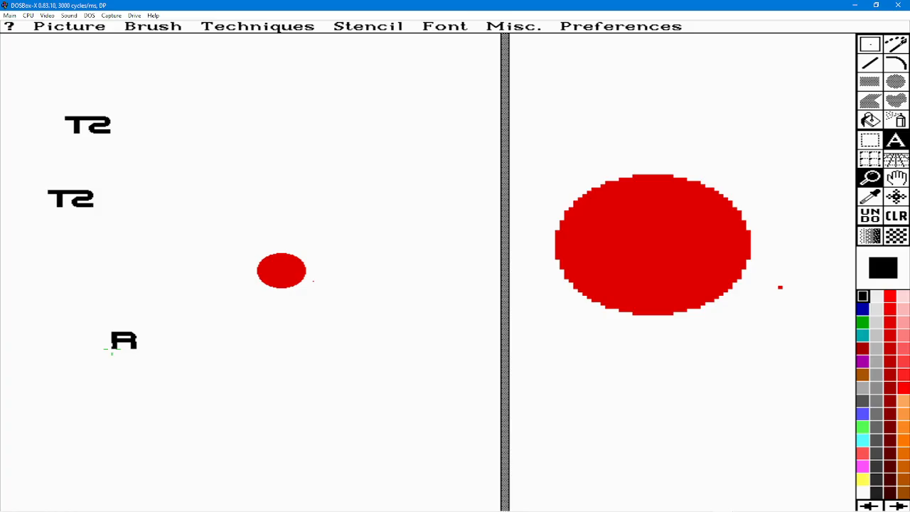
pyautogui.press('BackSpace')
pyautogui.write('T2')
pyautogui.press('BackSpace')
# Choose the monochrome System font and write "wew" beside the small red ellipse.
pyautogui.rightClick(896, 140)
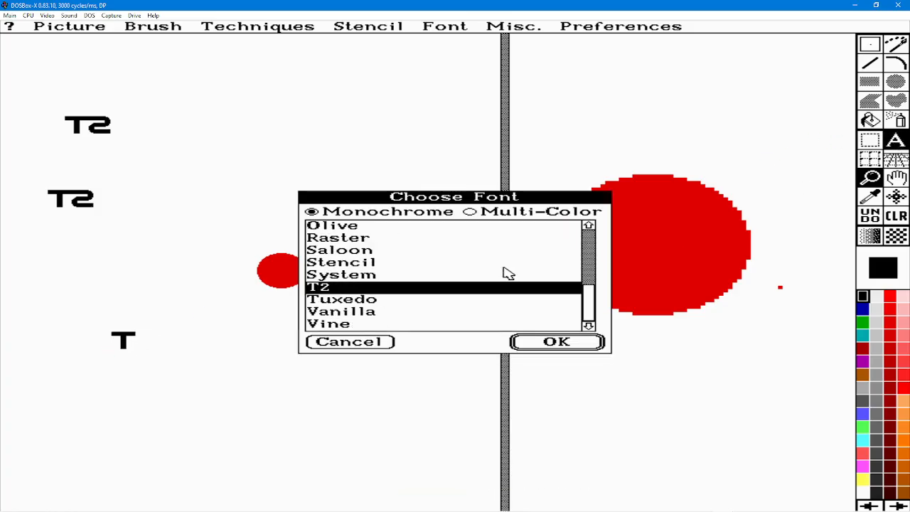
pyautogui.click(323, 276)
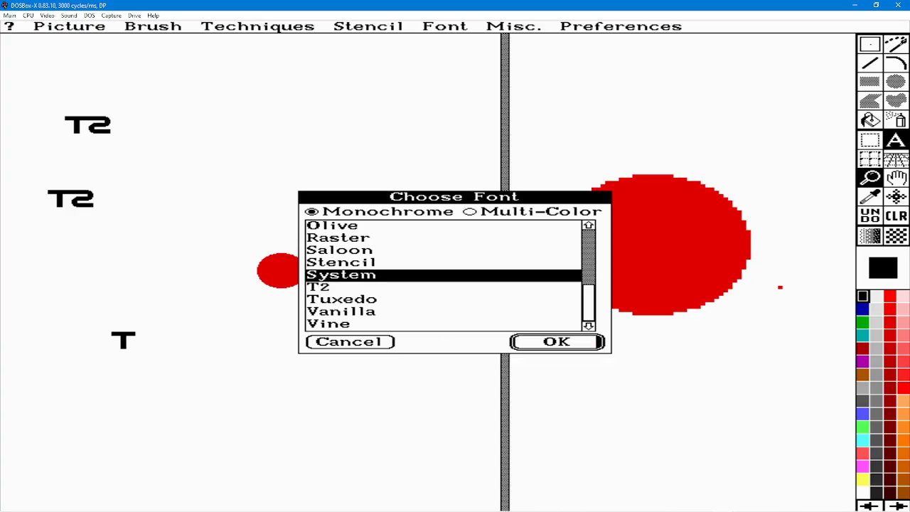
pyautogui.click(534, 339)
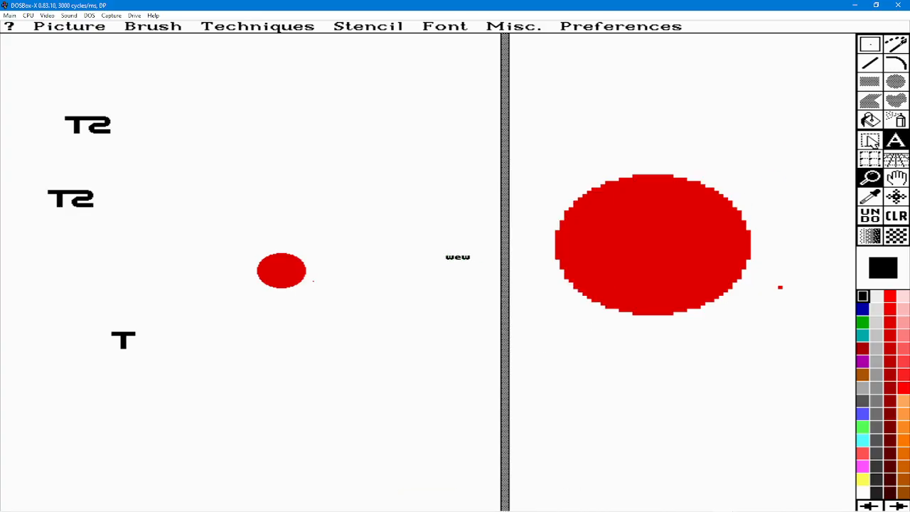
# Choose the monochrome T2 font again and write "T2 ABC" above the small red ellipse.
pyautogui.rightClick(889, 141)
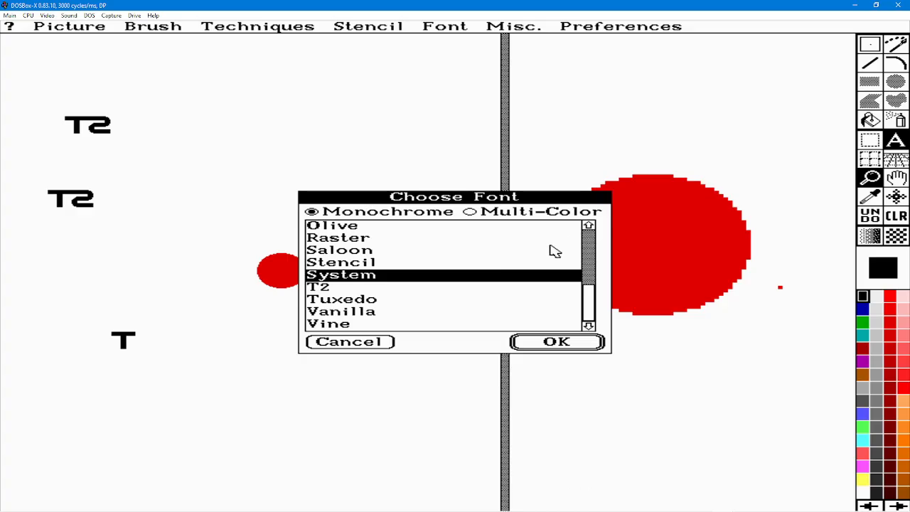
pyautogui.click(334, 288)
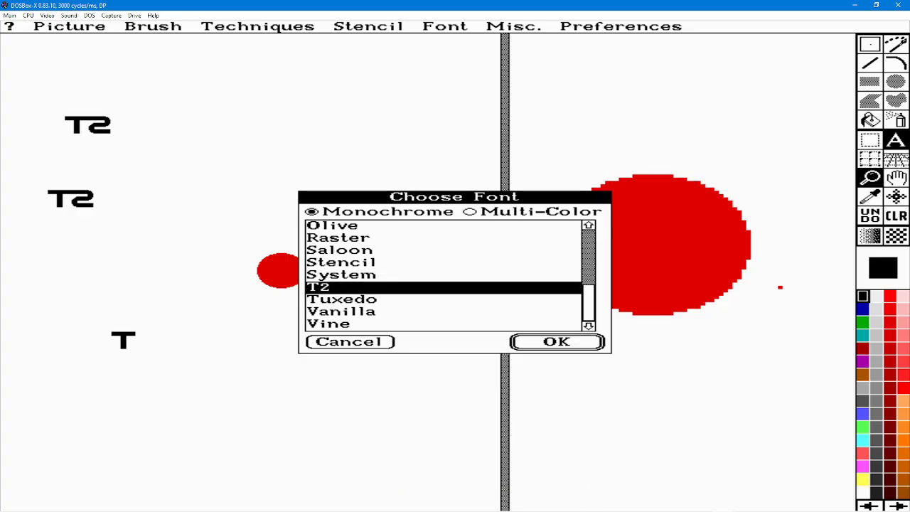
pyautogui.click(530, 342)
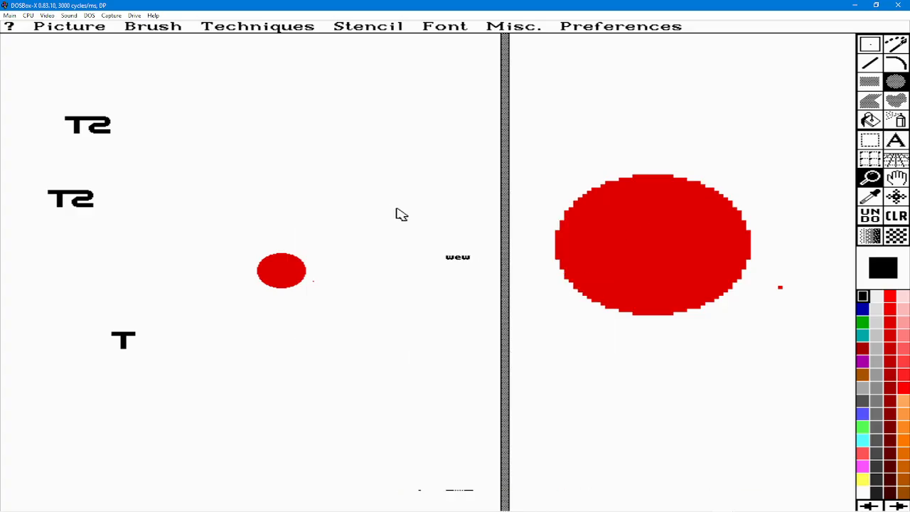
pyautogui.click(207, 144)
pyautogui.write('T2')
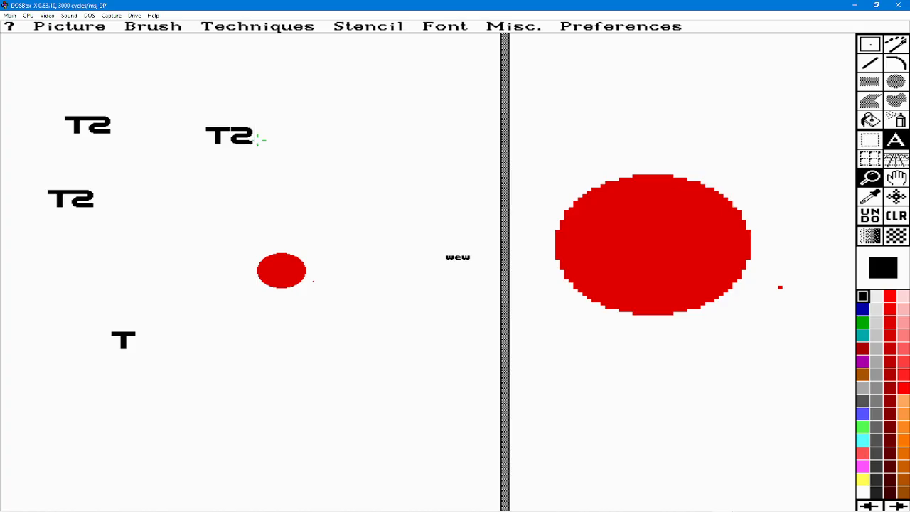
pyautogui.write('A')
pyautogui.press('BackSpace')
pyautogui.write('AB')
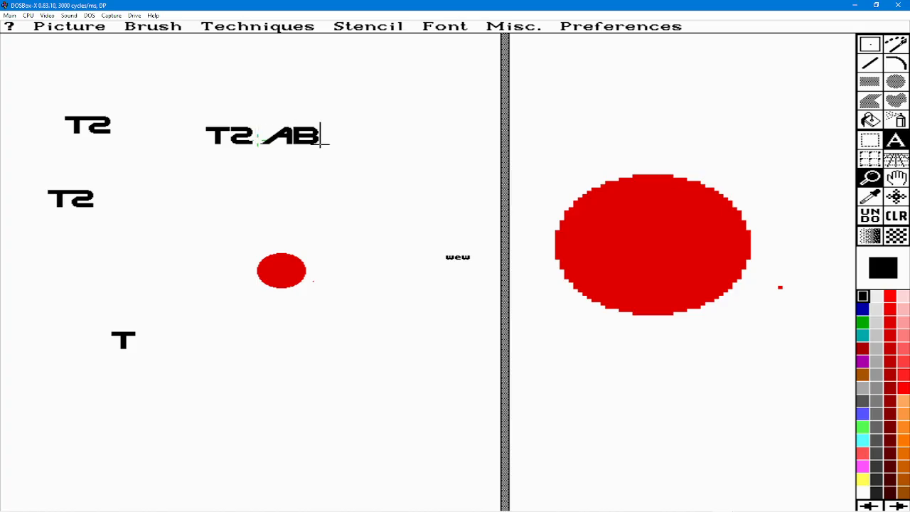
pyautogui.write('C')
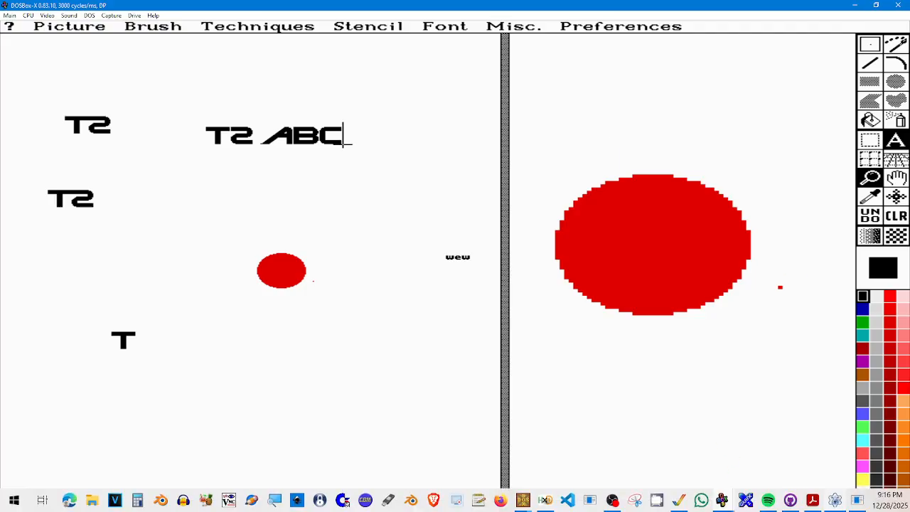
# Switch to RetroNick's Bitmap Font Editor with the T2.M24 font.
pyautogui.click(857, 502)
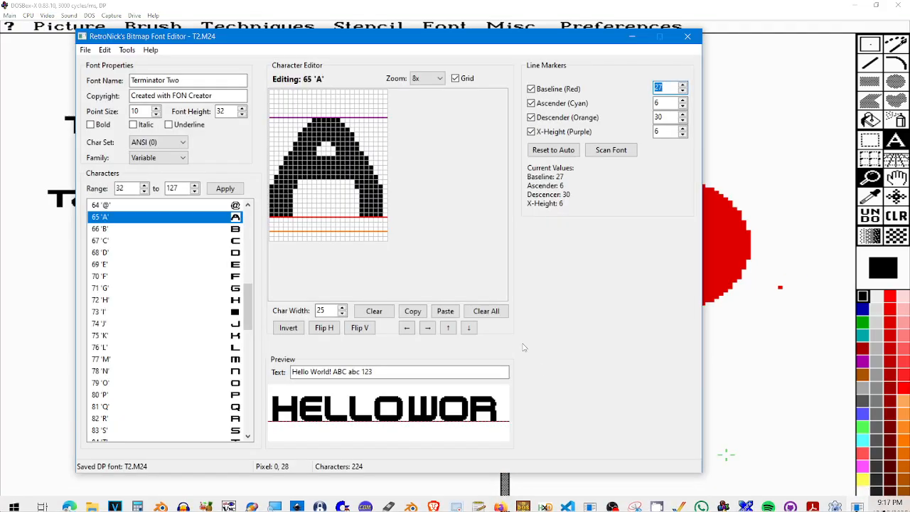